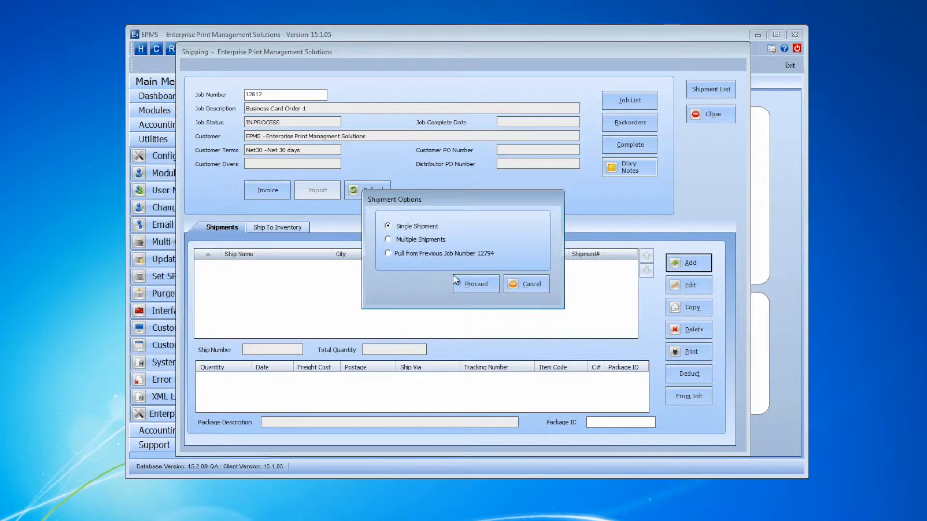
Step: Proceed with a single shipment for job 12812 addressed to EPMS, 126 Cross Street, 02073
left_click(475, 286)
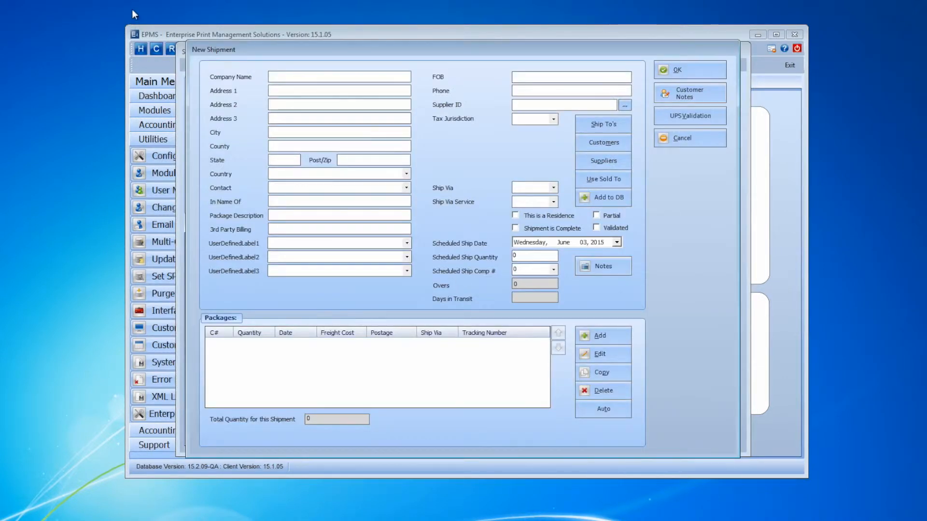
type("EPMS")
left_click(281, 94)
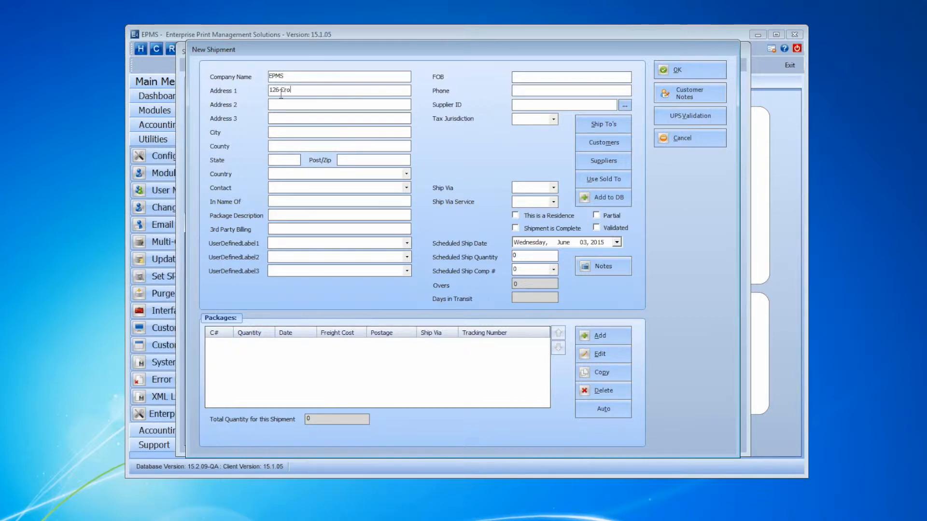
type("126 Cross Street")
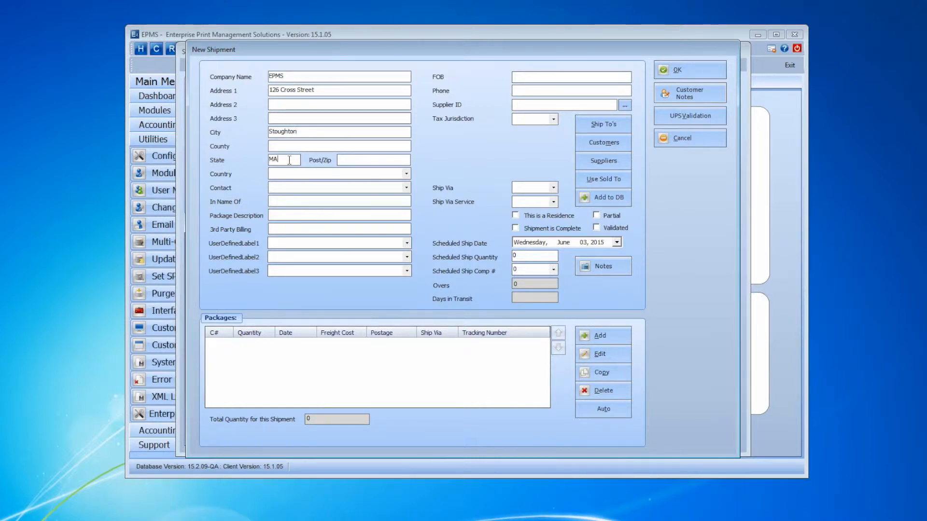
type("02073")
Step: Add one 2000-quantity package dated 6/3/2015 and save the new shipment
left_click(603, 337)
left_click(525, 333)
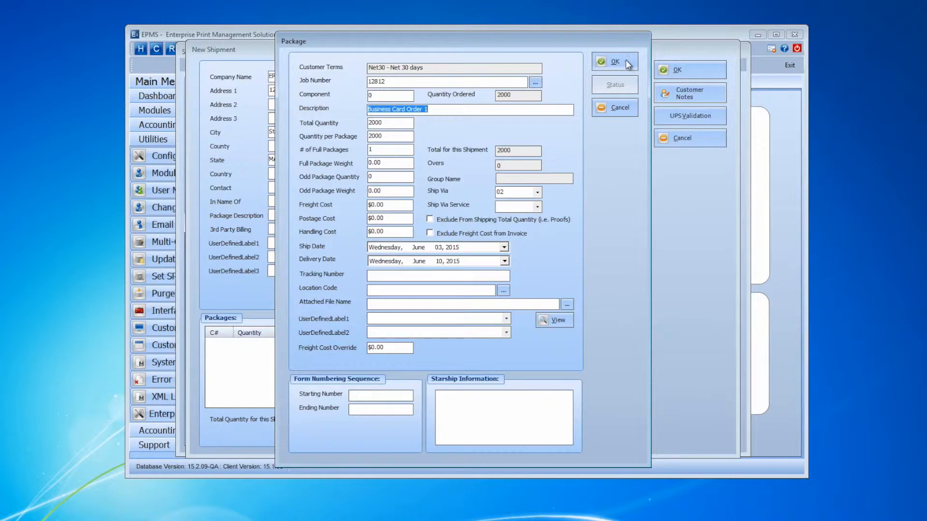
left_click(612, 63)
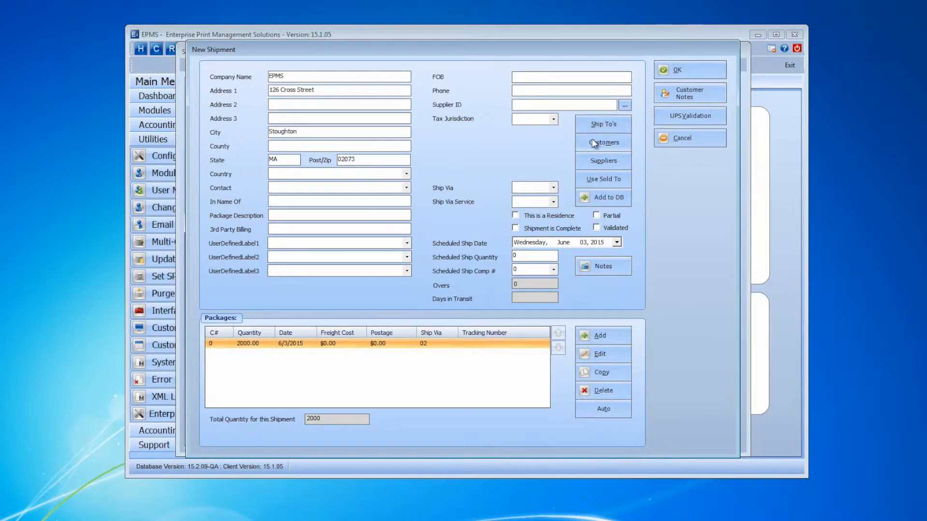
left_click(682, 71)
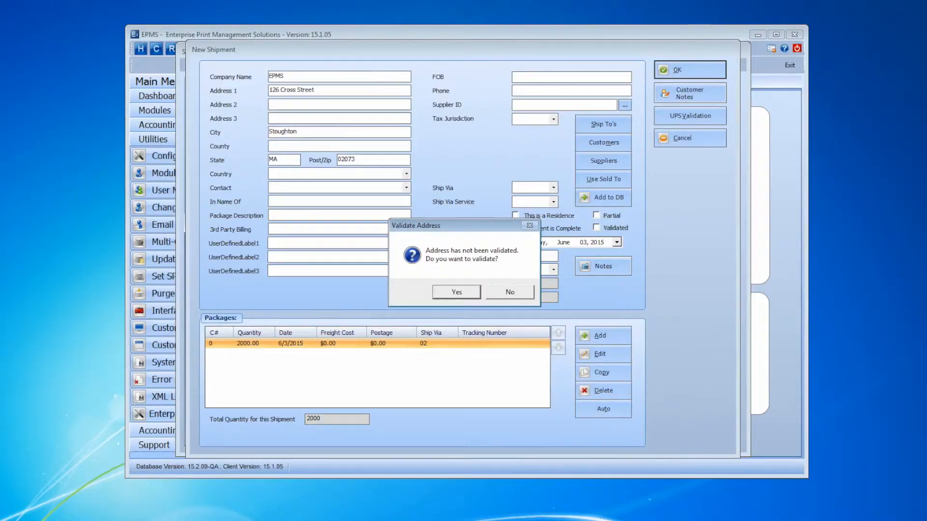
left_click(452, 292)
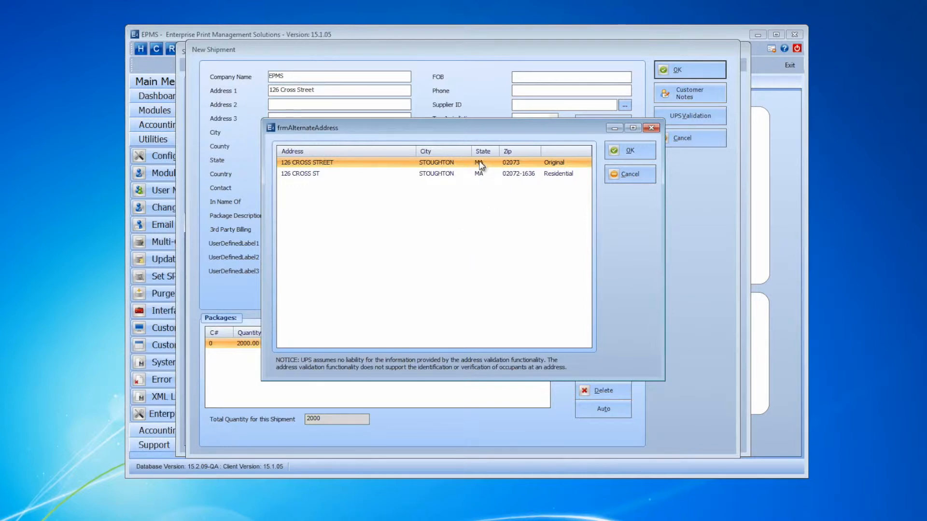
left_click(516, 177)
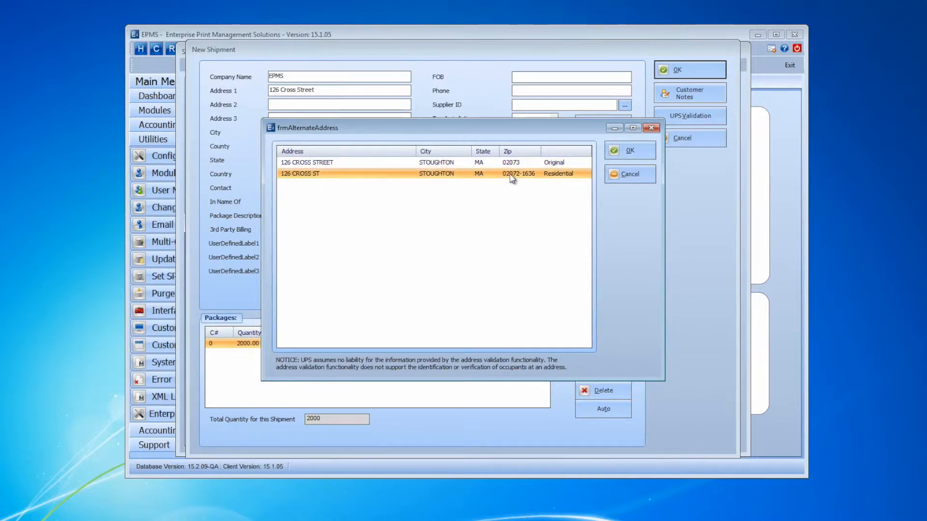
left_click(630, 151)
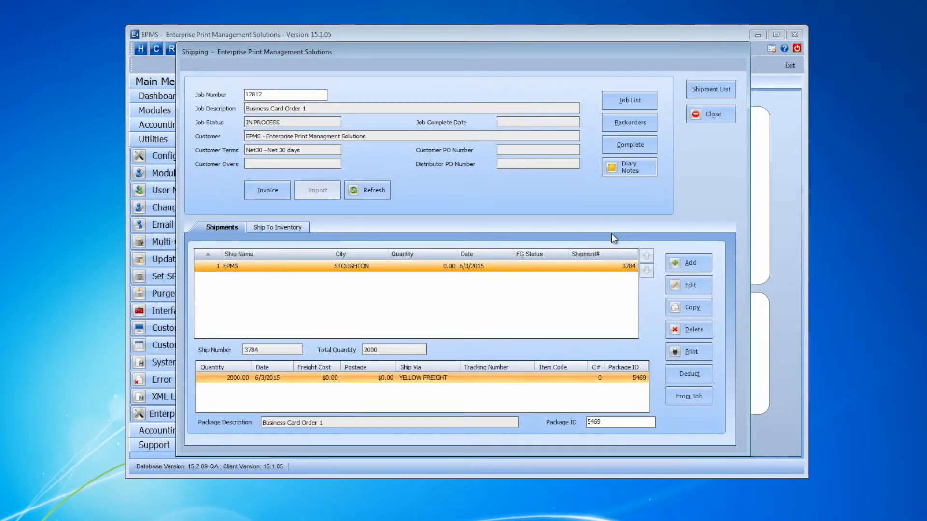
Step: Review shipment 3784's validated residential address, close it, and reopen it for editing
left_click(690, 286)
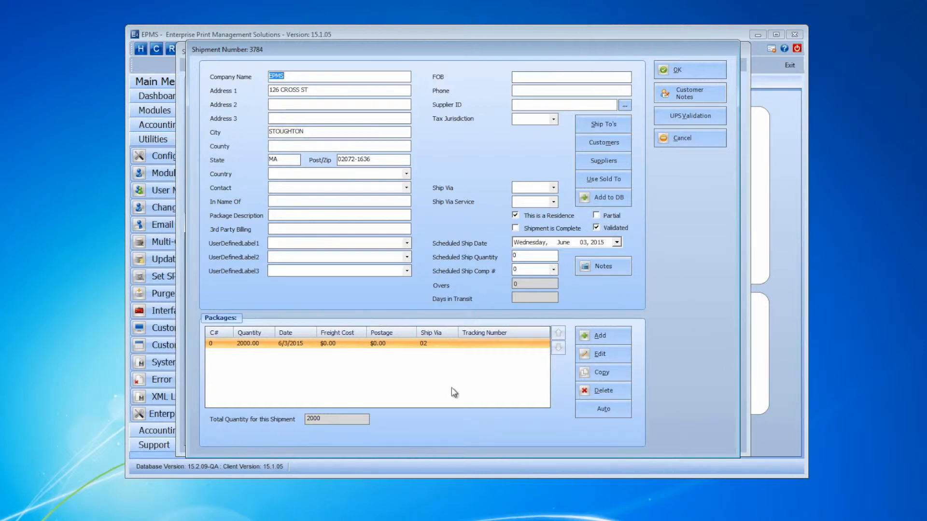
left_click(696, 70)
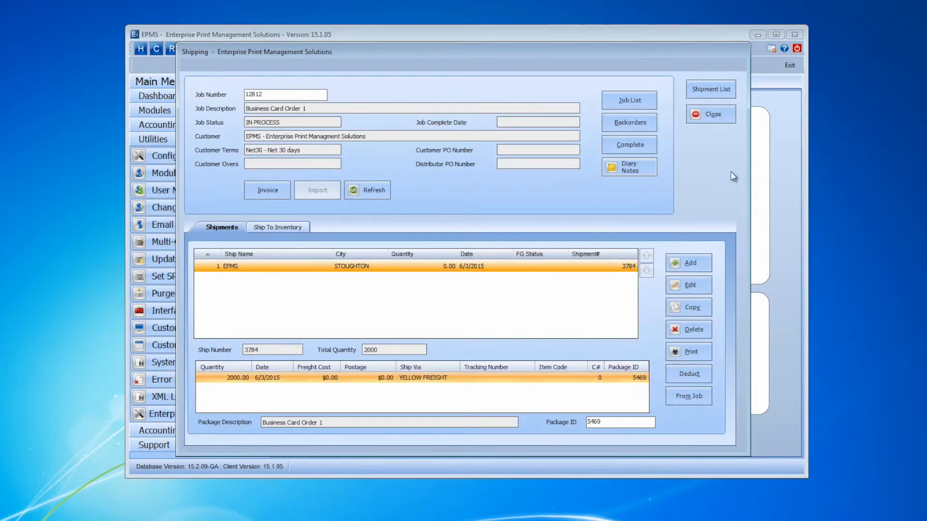
left_click(684, 284)
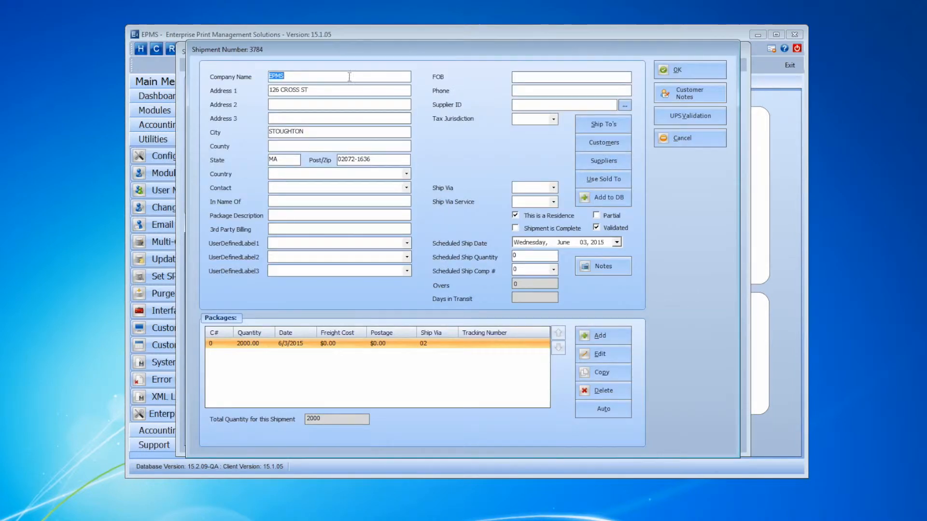
Step: Inspect the ship-to list's Validated column, then save shipment 3784 without revalidating the address
left_click(621, 127)
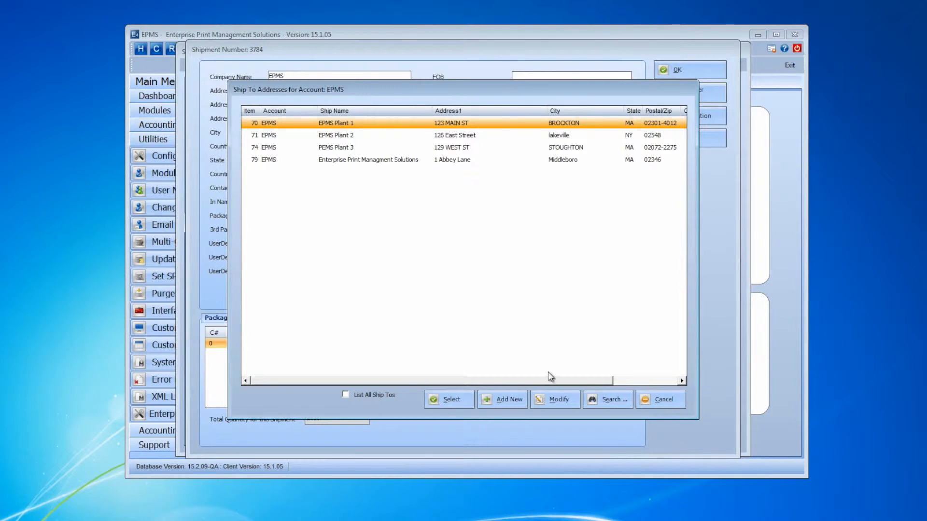
left_click_drag(560, 379, 654, 379)
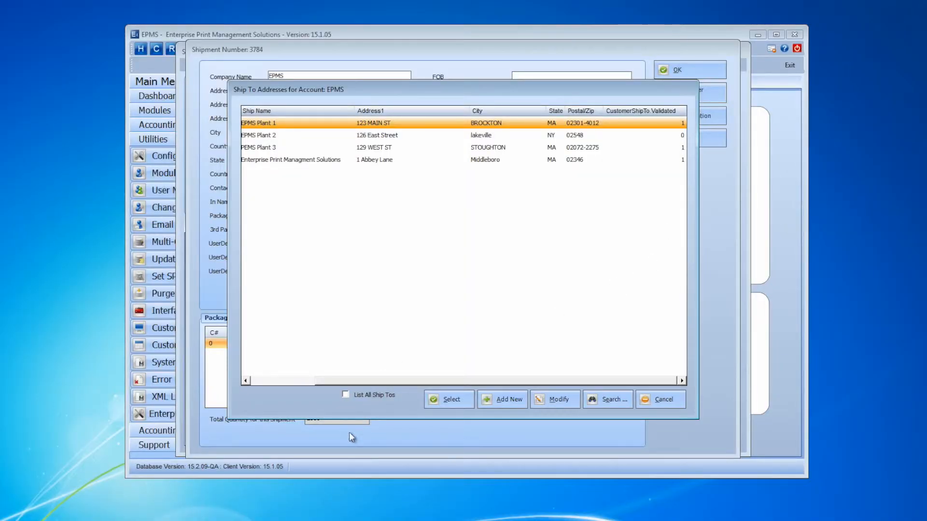
left_click(657, 401)
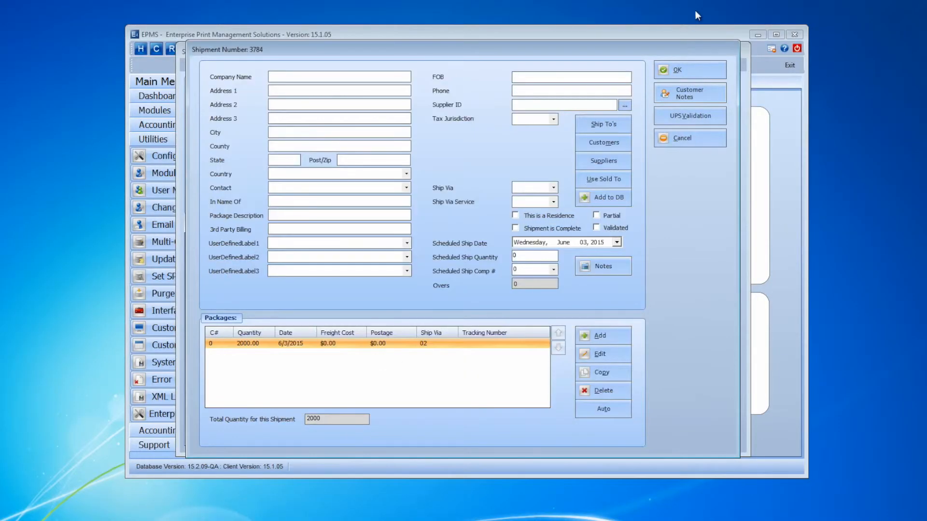
left_click(707, 67)
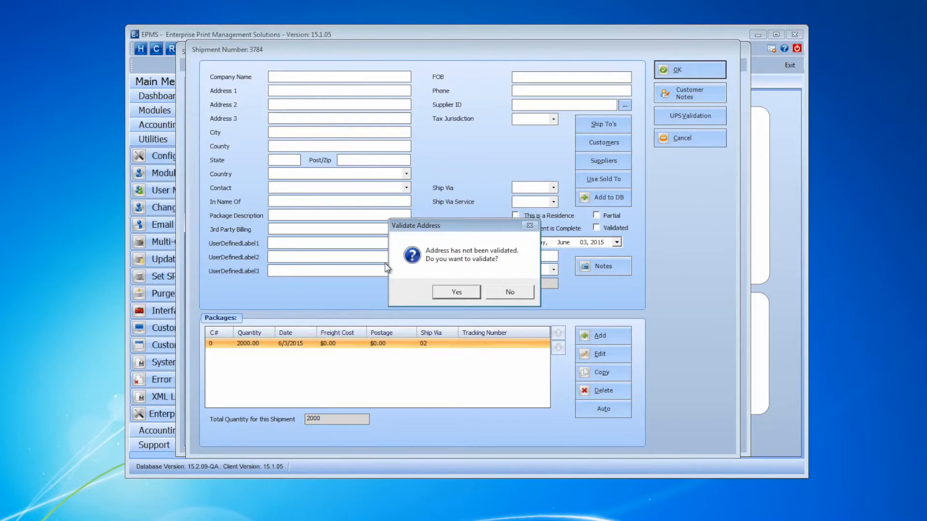
left_click(504, 291)
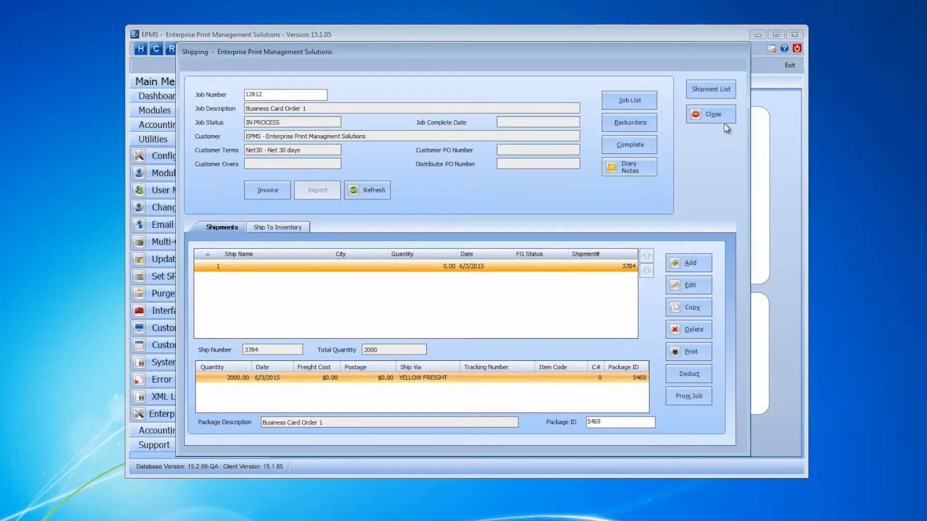
Step: Close the Shipping window and open the Customers list from File Maintenance
left_click(709, 115)
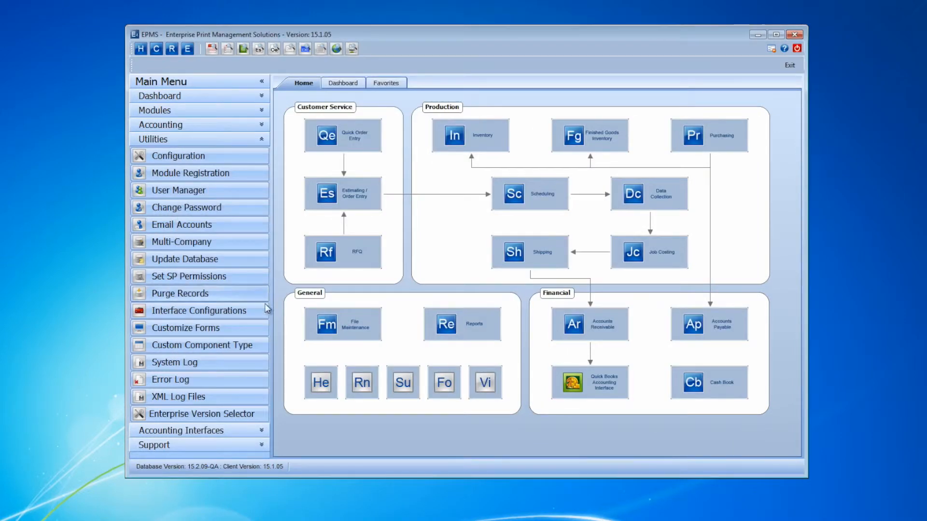
left_click(340, 333)
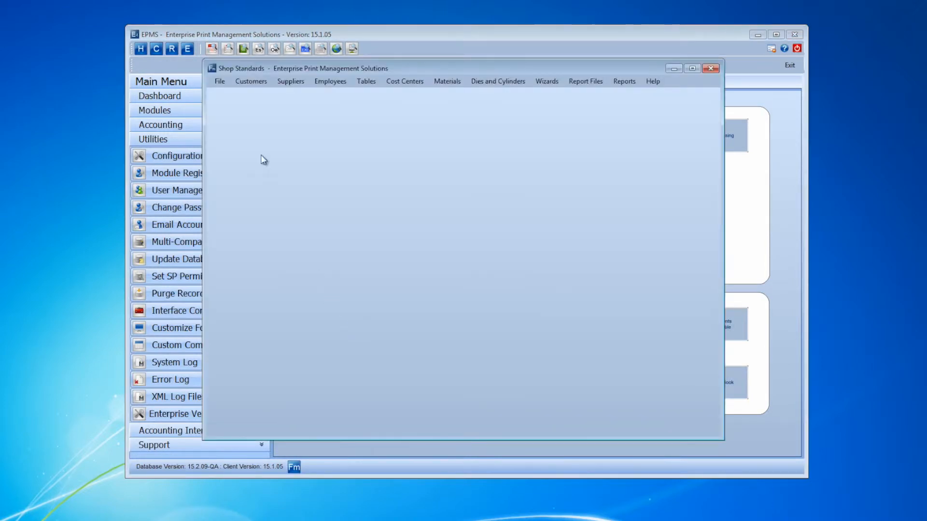
left_click(250, 82)
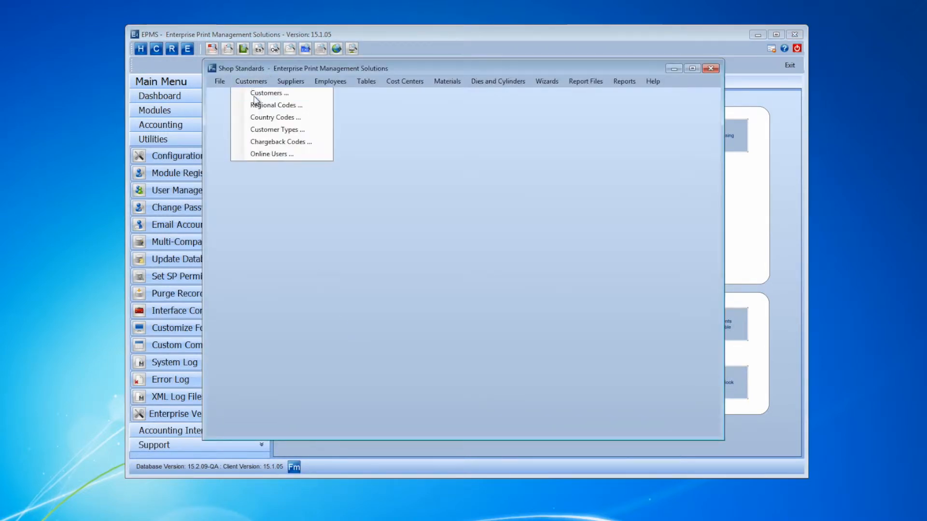
left_click(255, 95)
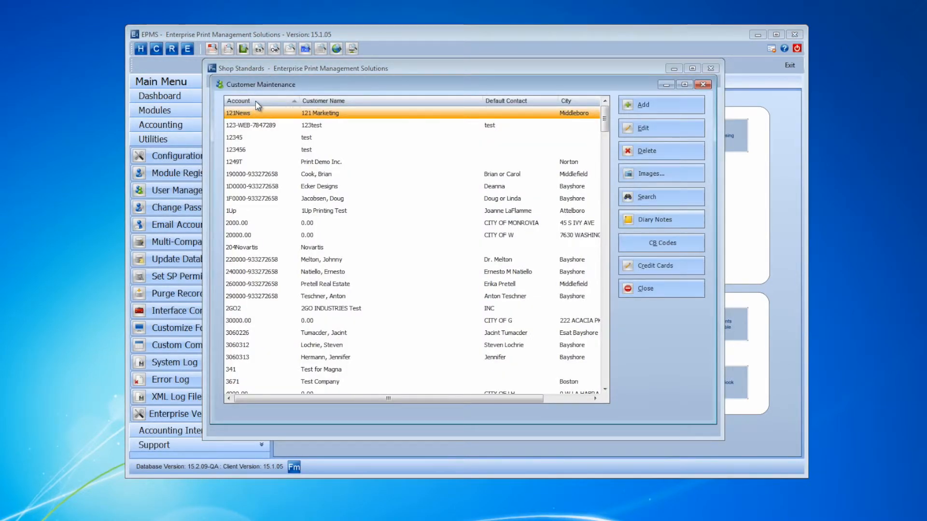
Step: Quick-search customers by account to find EPMS and open its record for editing
right_click(256, 101)
type("pros")
key("Return")
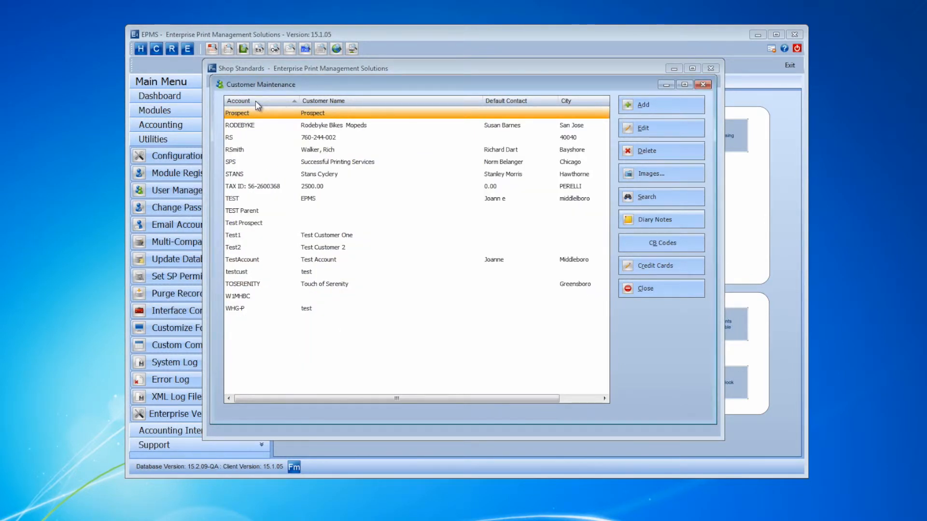
right_click(256, 101)
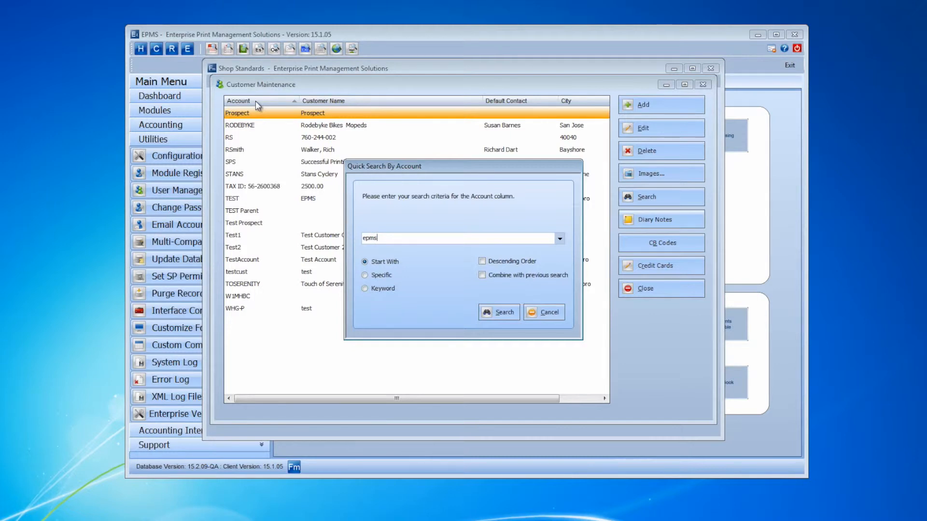
key("Return")
left_click(634, 134)
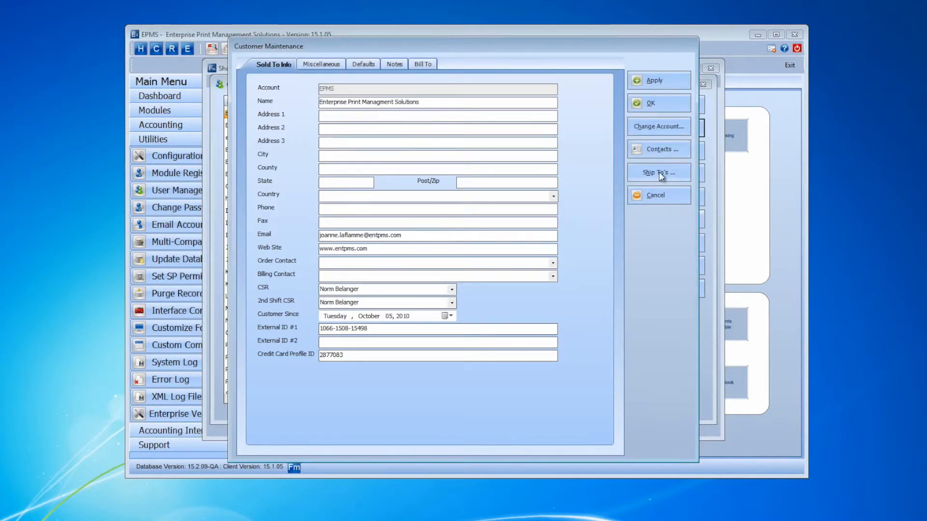
Step: Open the EPMS customer's ship-to list and edit item 71, EPMS Plant 2
left_click(660, 175)
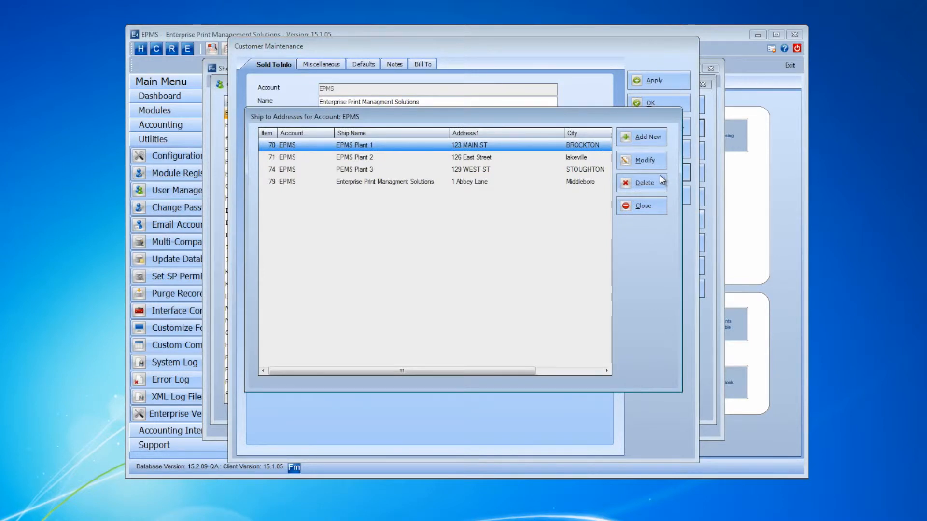
left_click(569, 159)
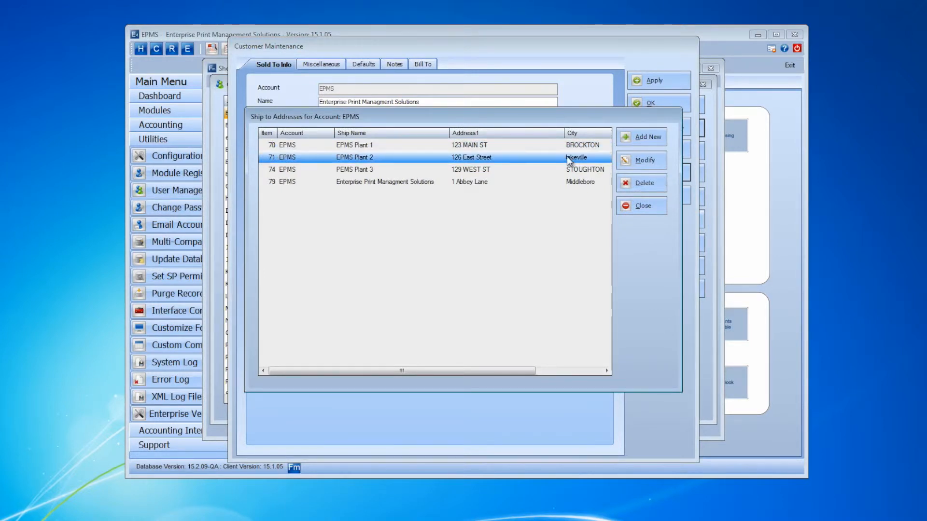
left_click(644, 161)
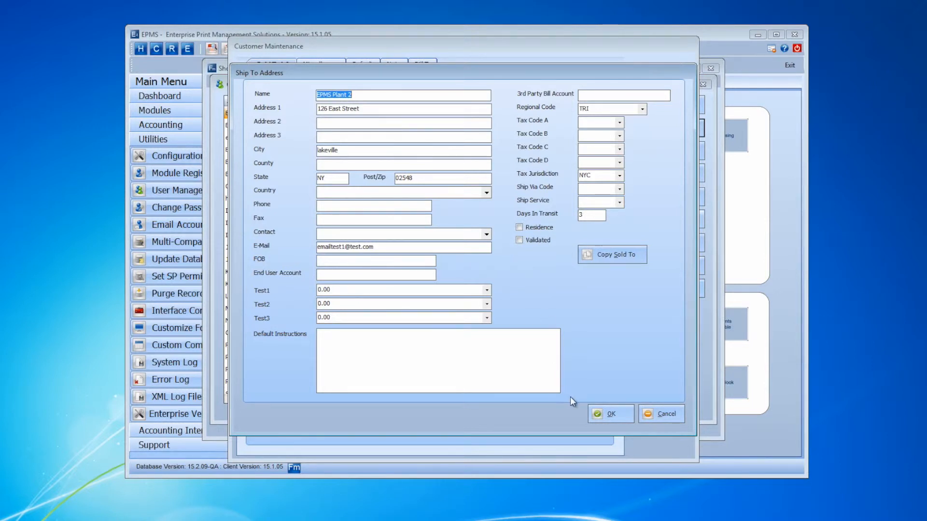
left_click(609, 421)
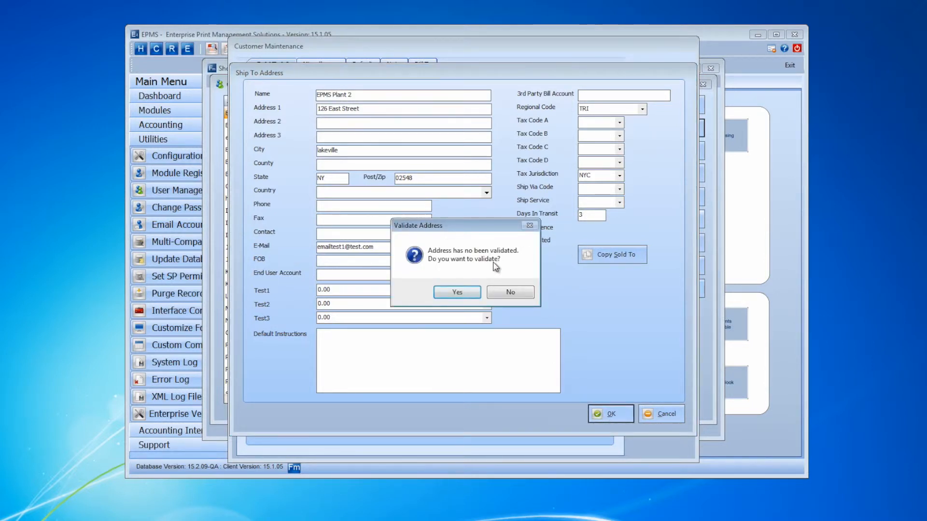
left_click(458, 293)
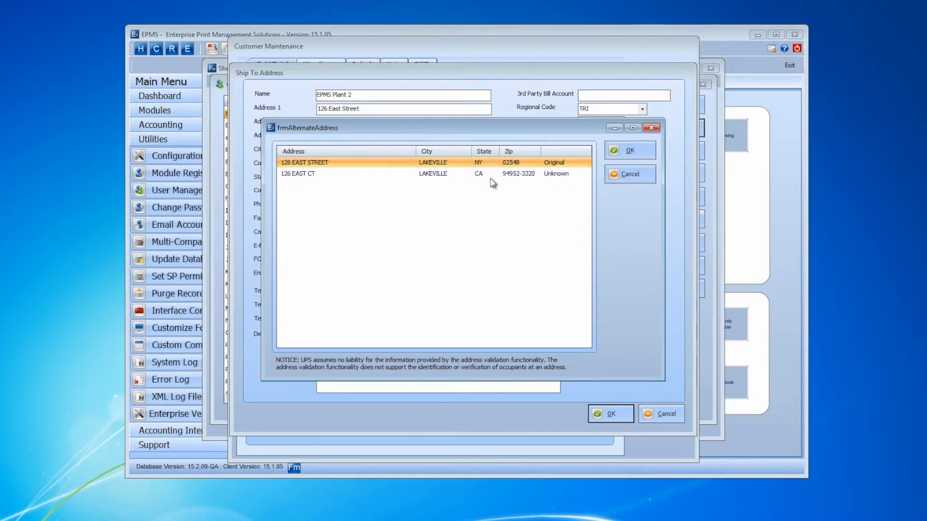
left_click(562, 176)
left_click(617, 152)
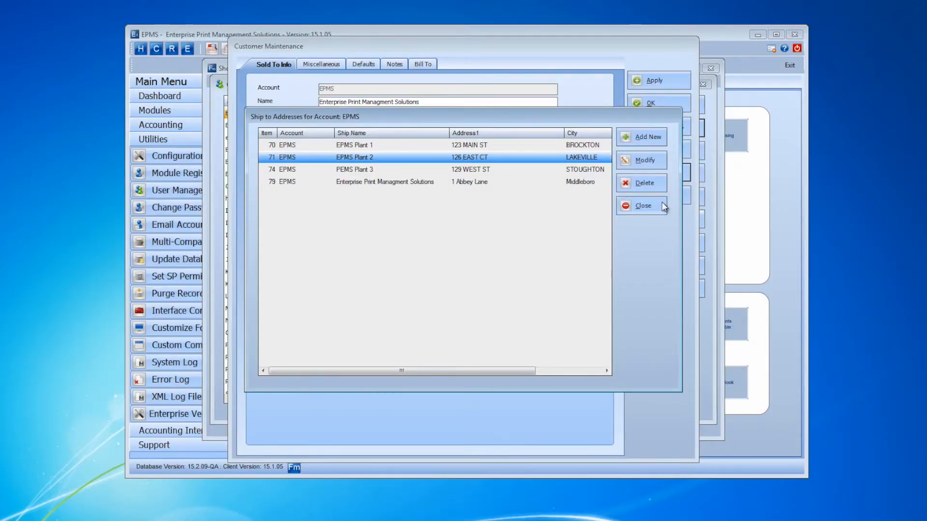
left_click(662, 206)
left_click(659, 199)
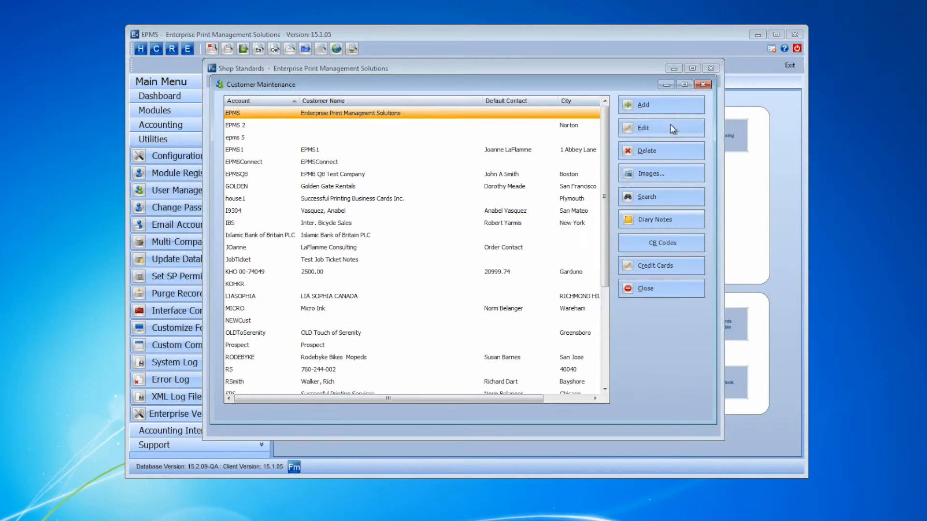
Step: Close Customer Maintenance and Shop Standards, search interfaces for 'ups', and open UPS OnLine Tools
left_click(702, 85)
left_click(710, 68)
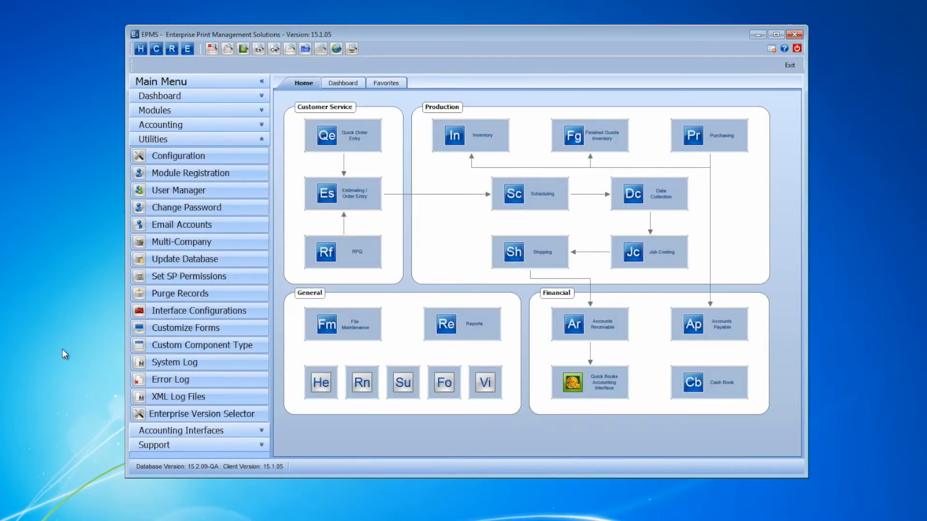
left_click(176, 310)
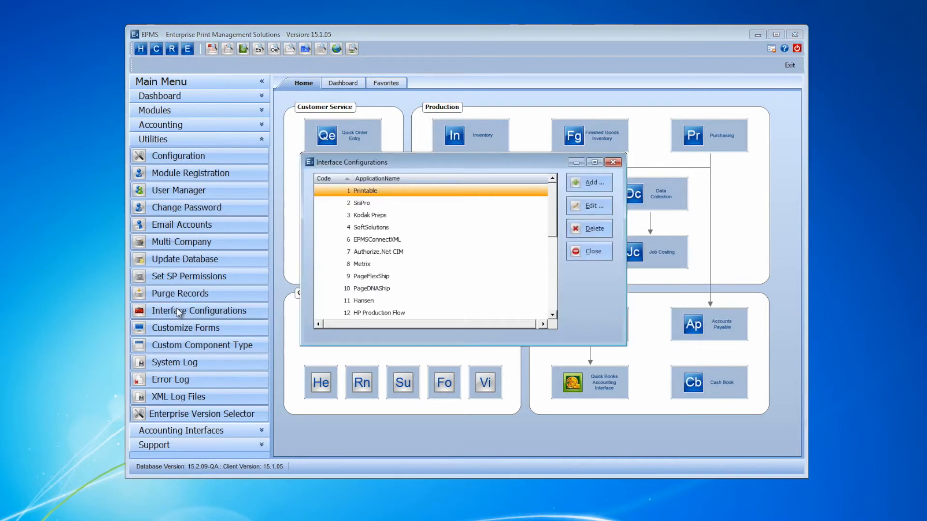
left_click(404, 176)
type("ups")
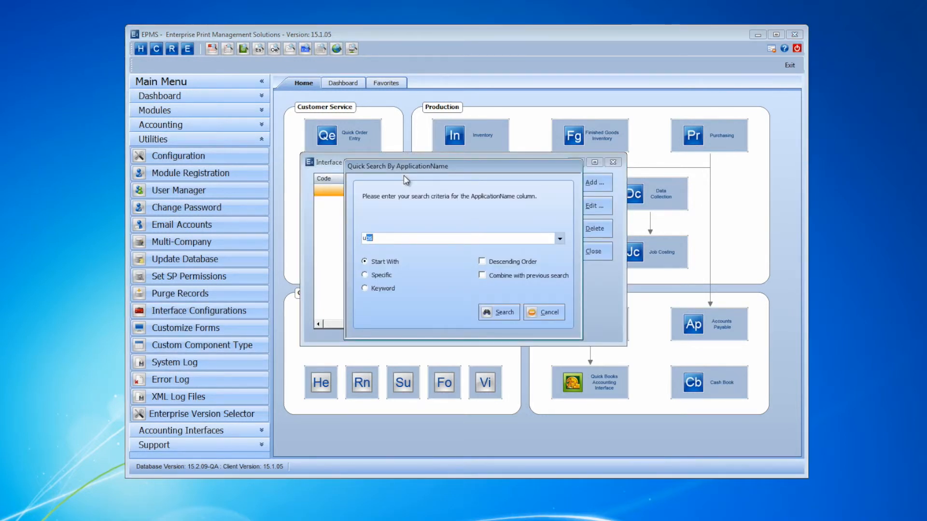
key("Return")
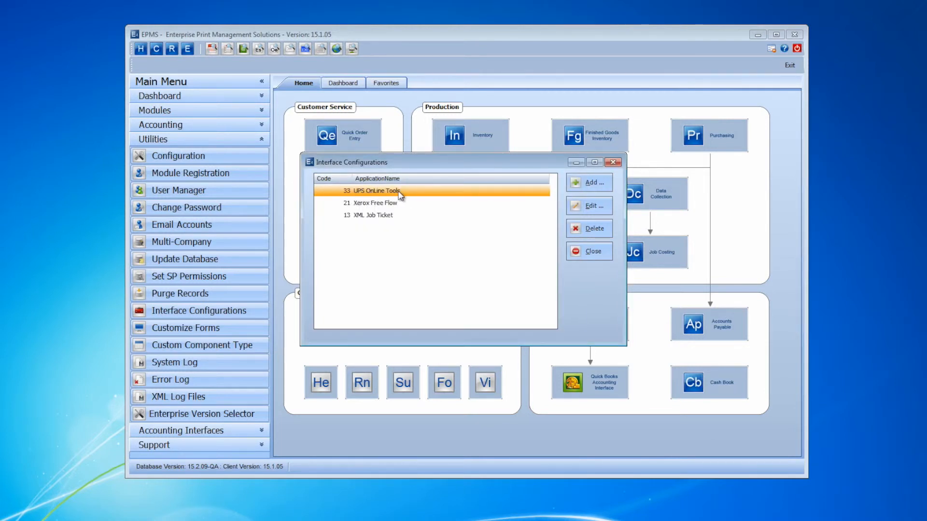
left_click(600, 208)
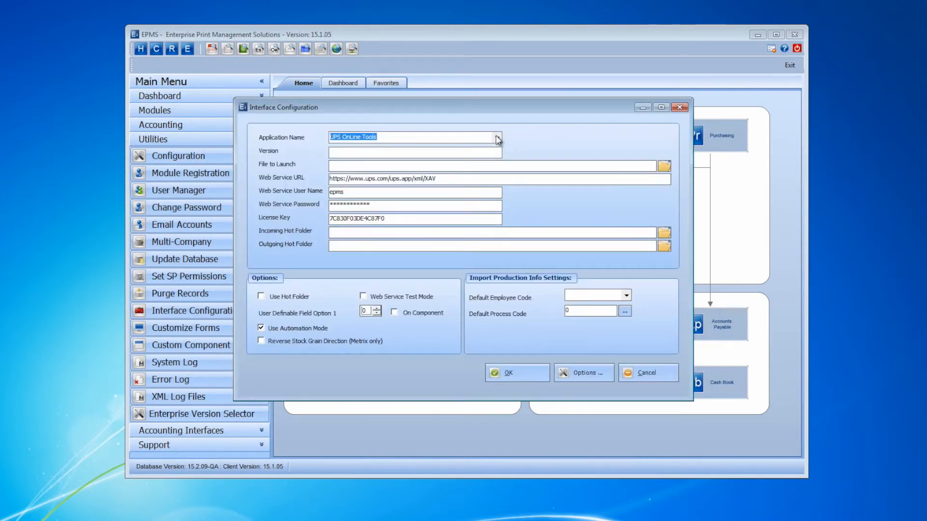
left_click(497, 139)
left_click(391, 184)
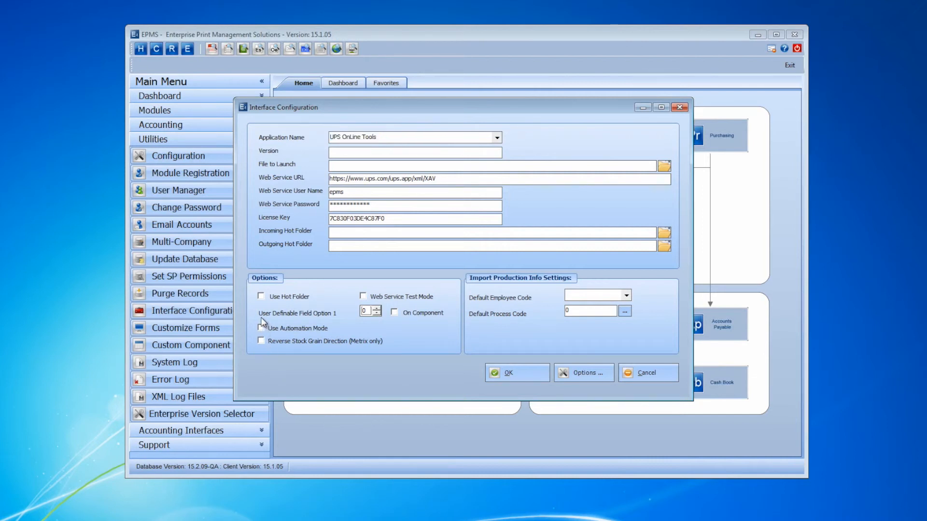
left_click(266, 329)
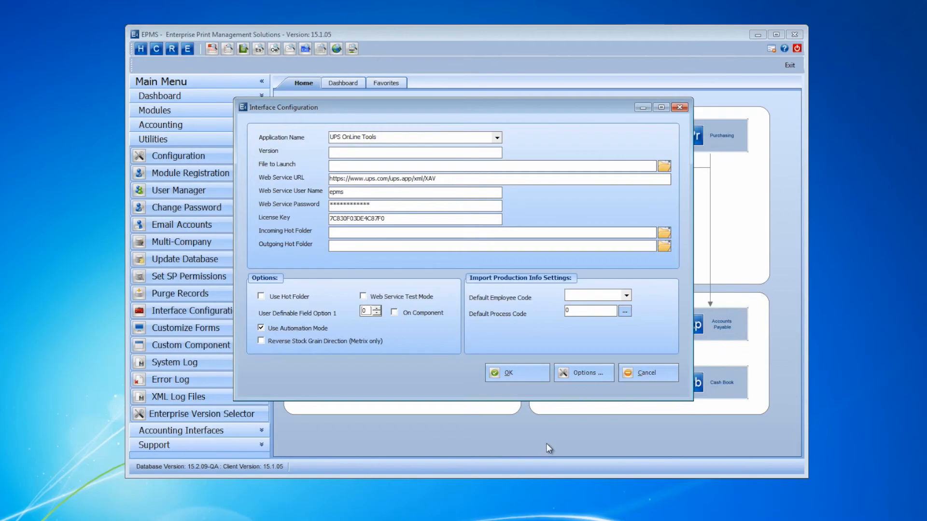